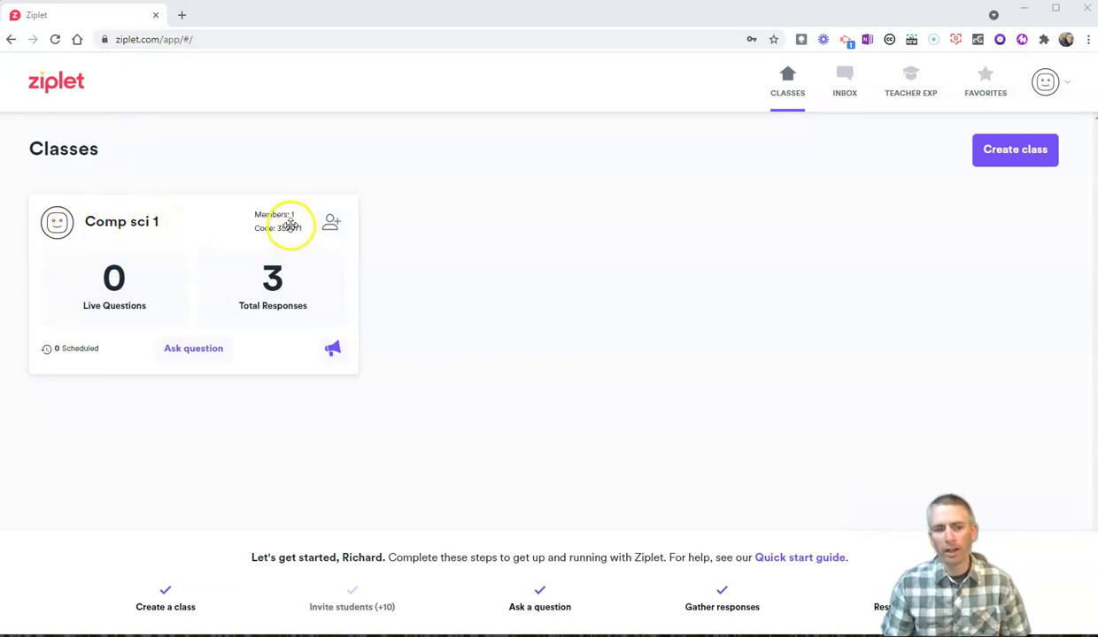
Step: Open Comp sci 1's member list, cancel the student invite, and close the list
left_click(332, 226)
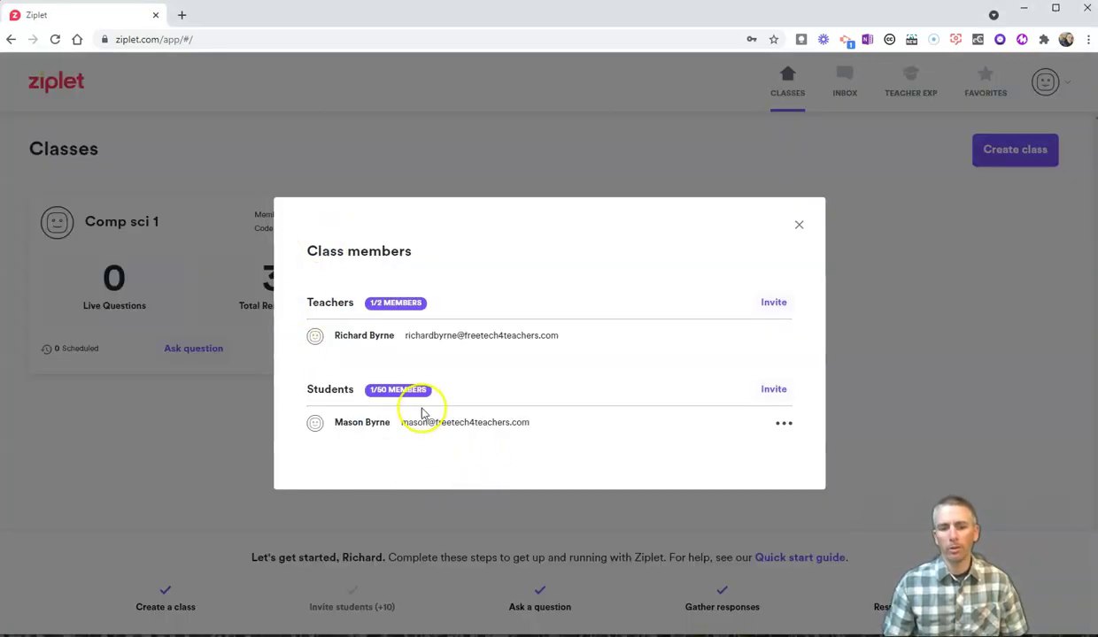
left_click(776, 391)
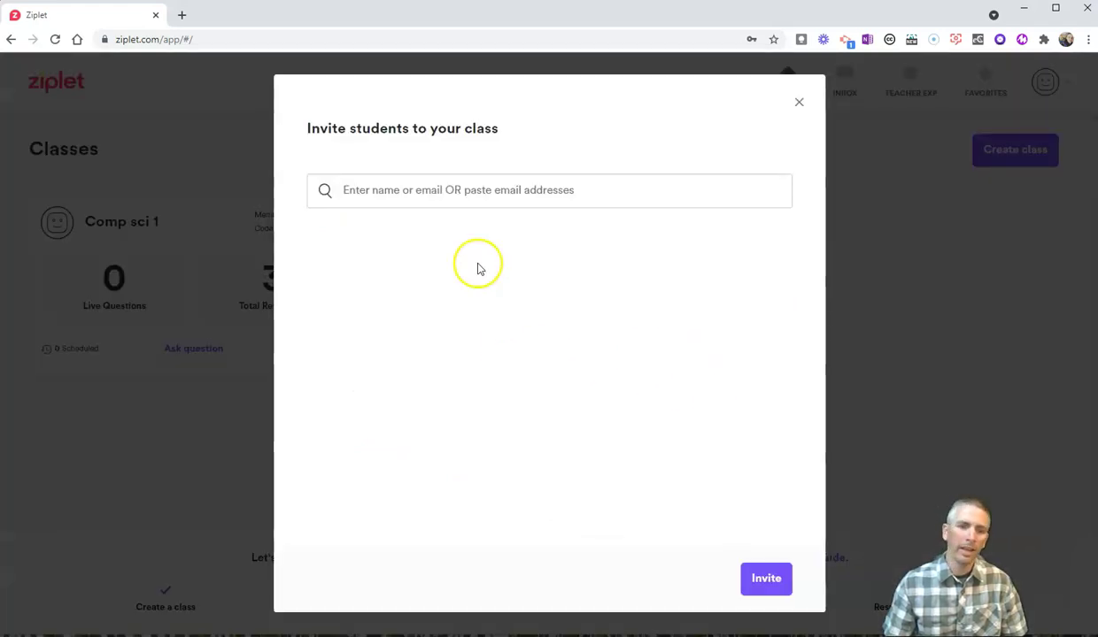
left_click(799, 102)
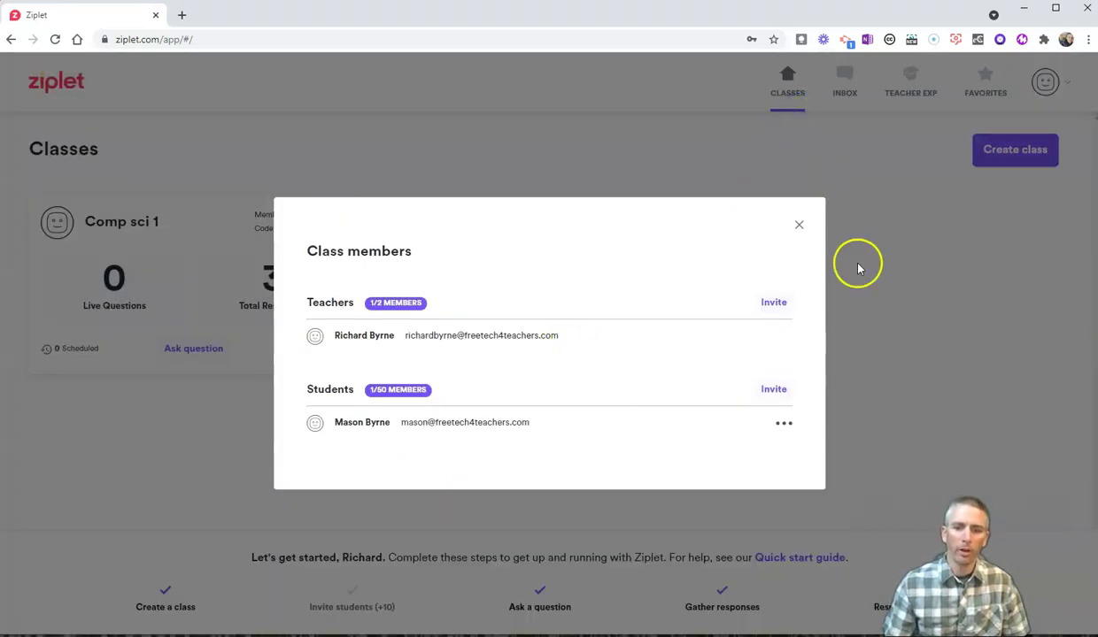
left_click(798, 225)
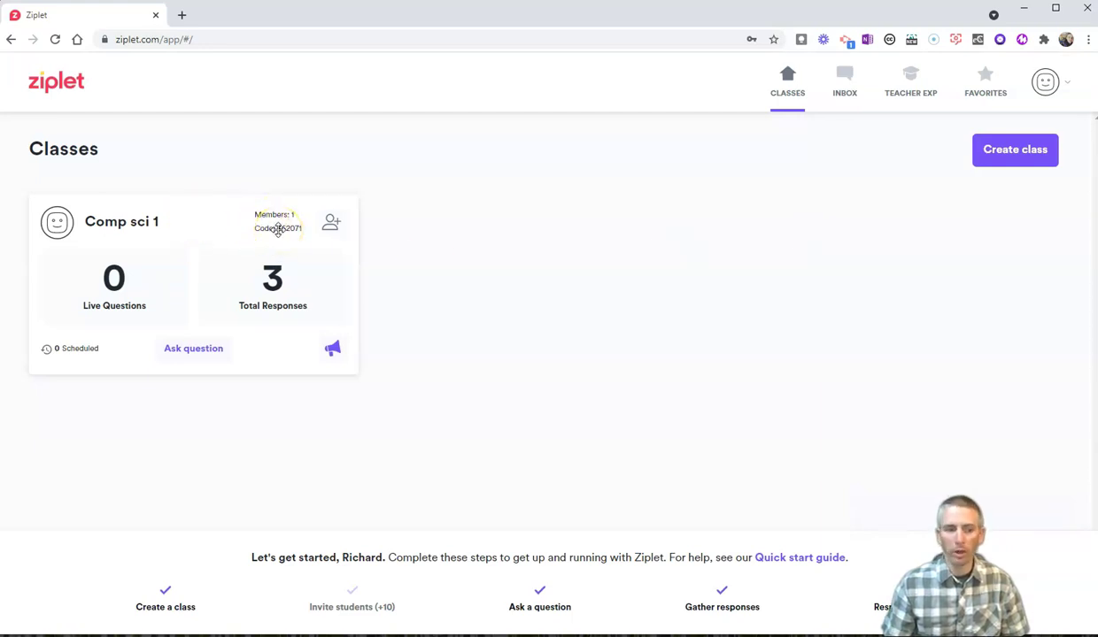
Step: Ask Comp sci 1 the Exit Tickets question 'What is one thing you'd like me to explain more clearly?'
left_click(193, 350)
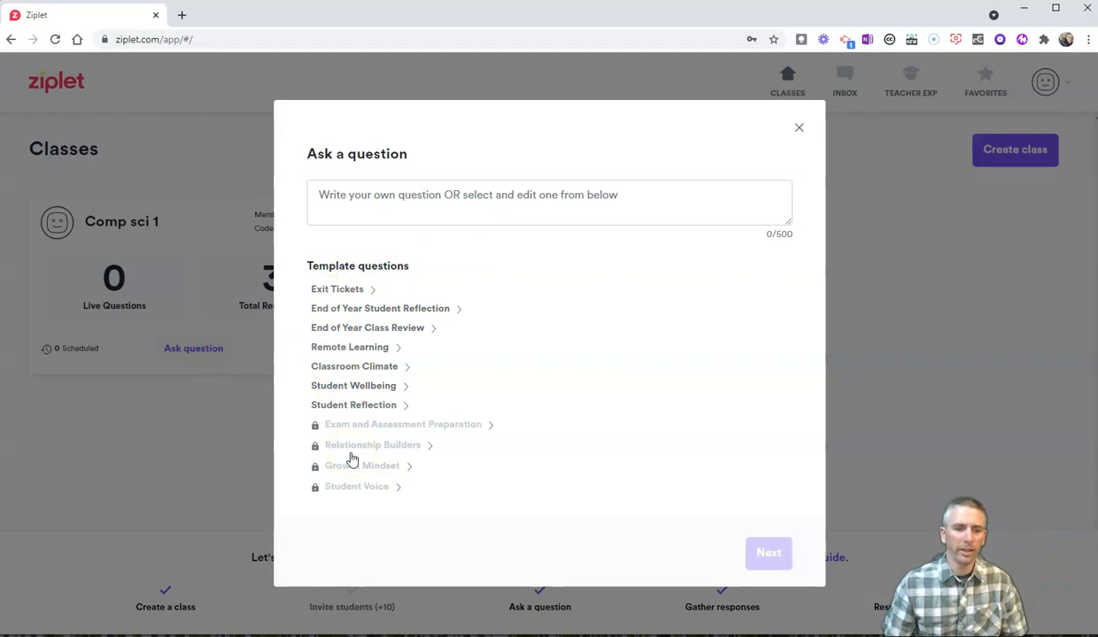
left_click(350, 292)
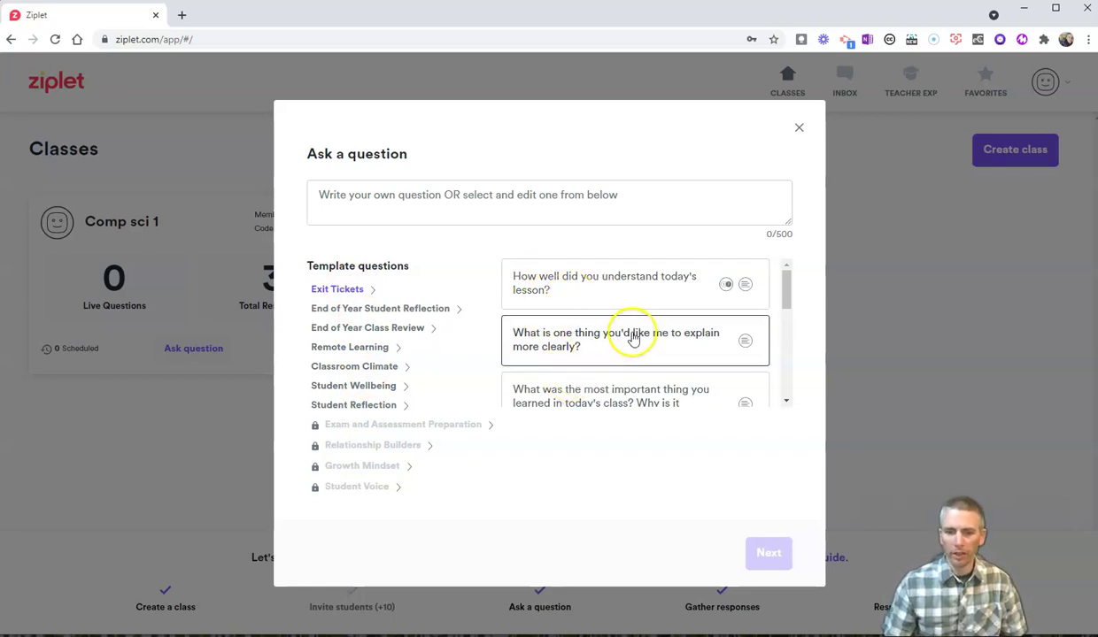
scroll(634, 339, "down", 3)
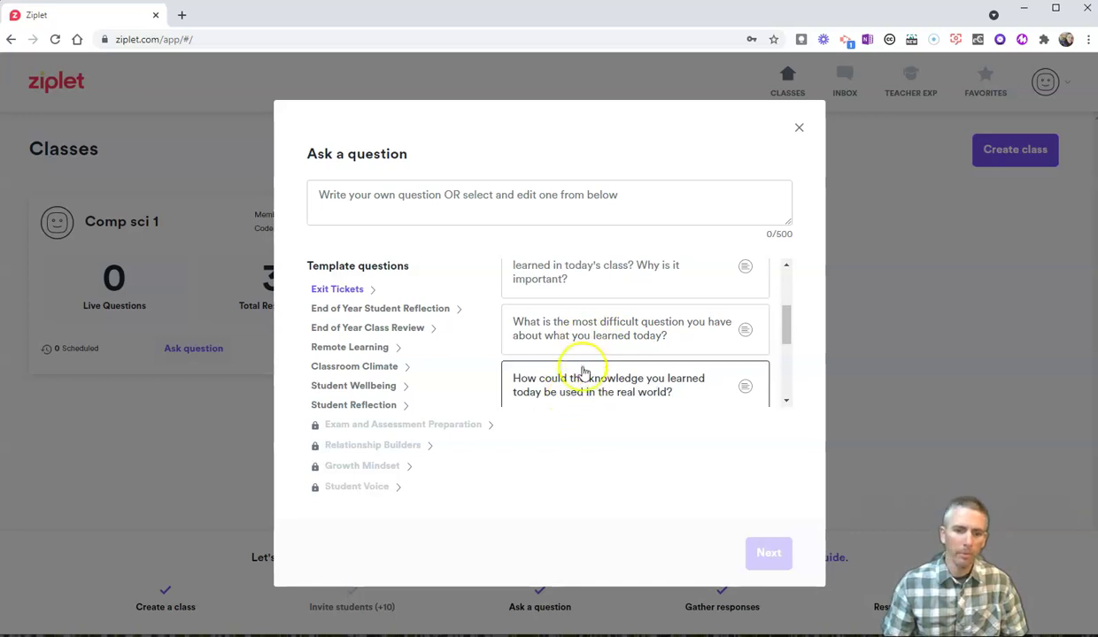
scroll(576, 384, "up", 3)
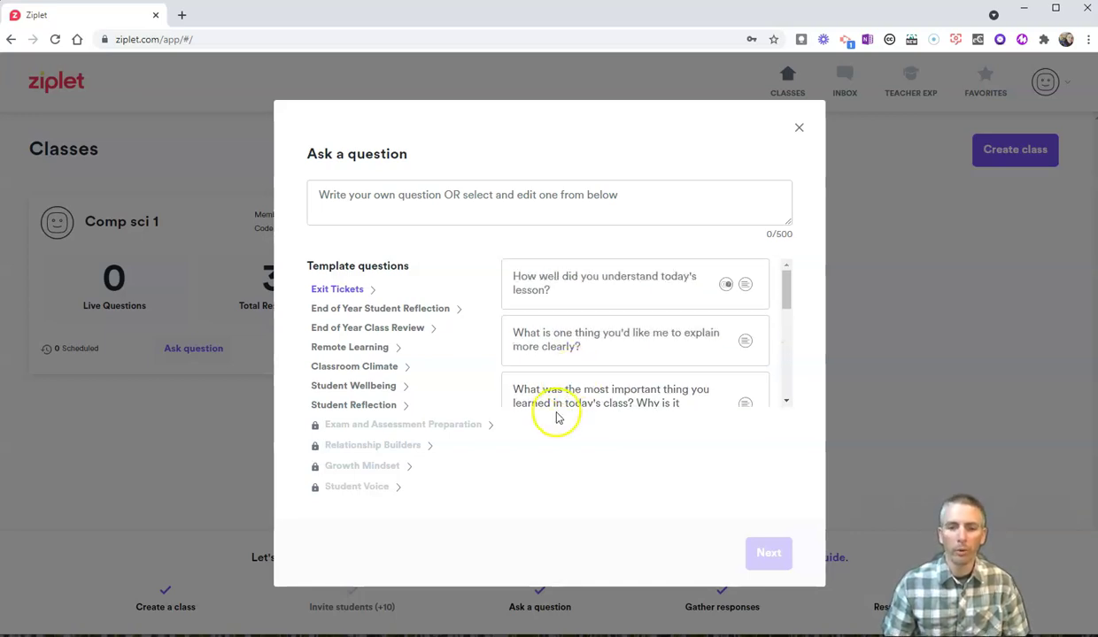
left_click(550, 350)
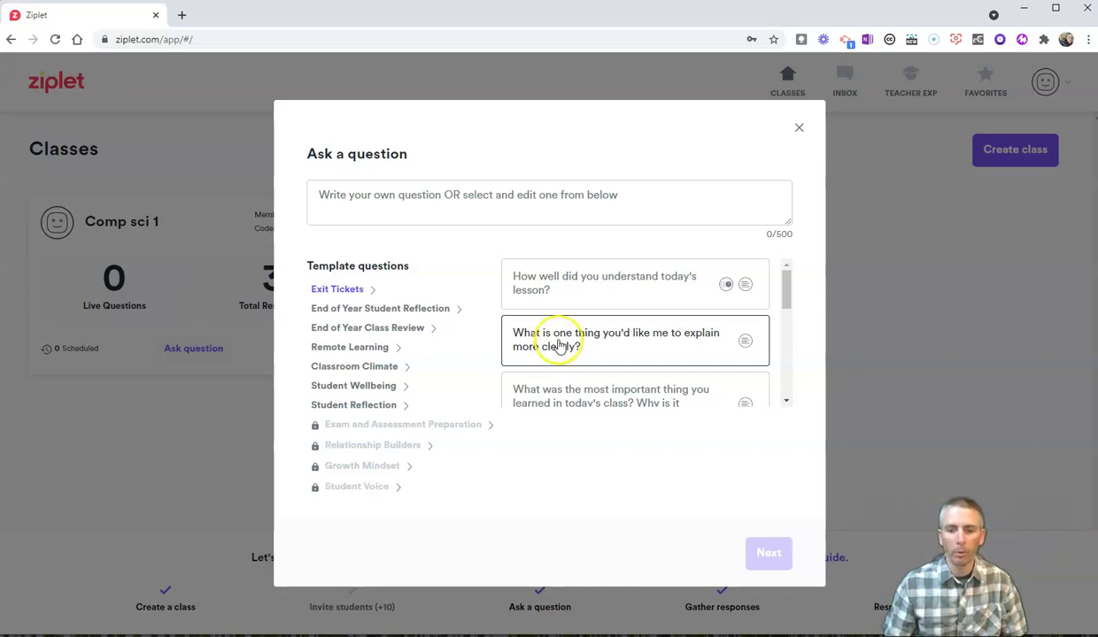
left_click(559, 345)
left_click(772, 558)
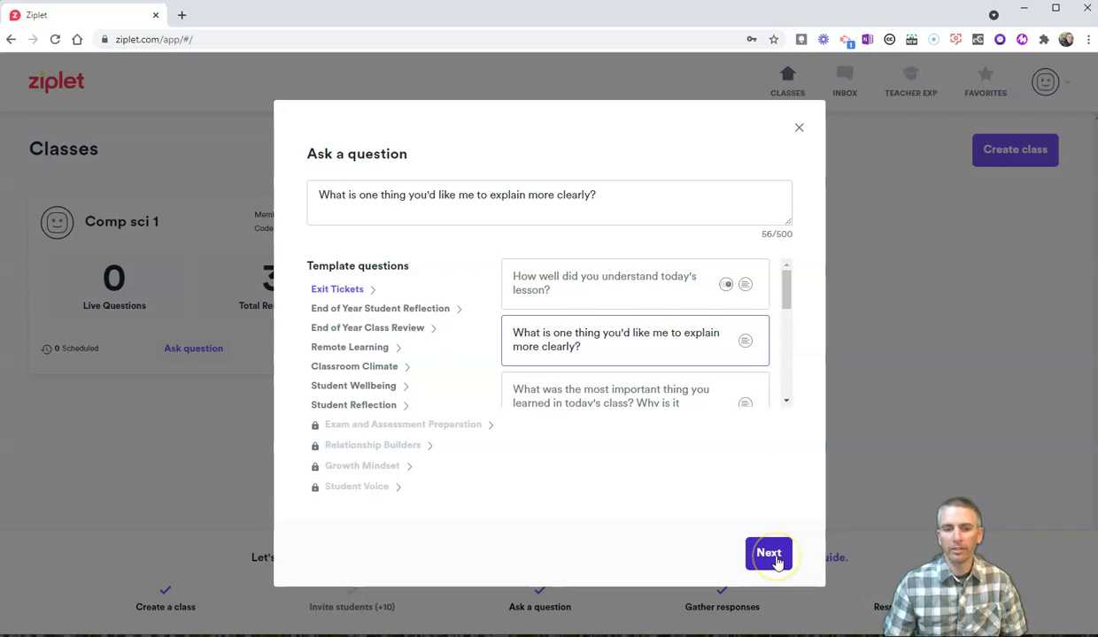
Step: Keep Text responses, turn off anonymous responses, and post the question now
left_click(777, 559)
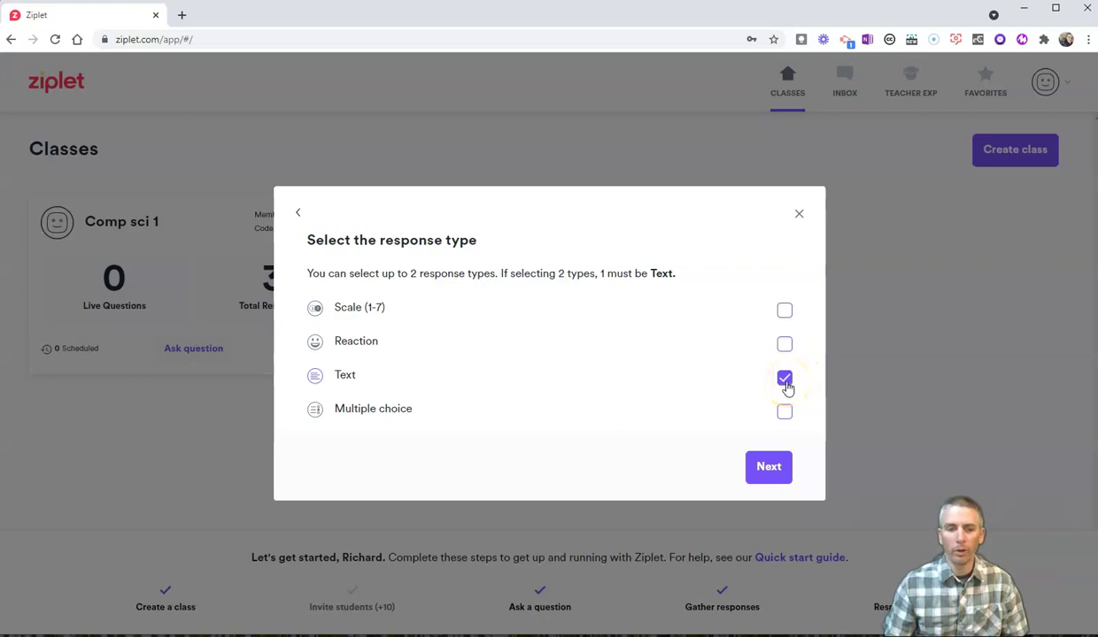
left_click(768, 474)
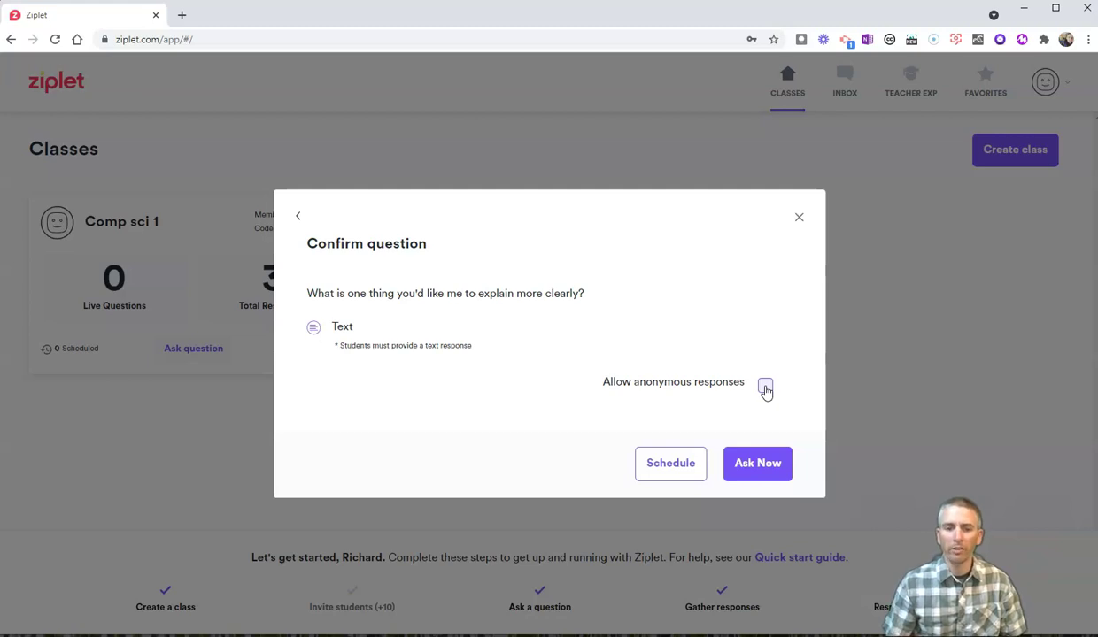
left_click(765, 387)
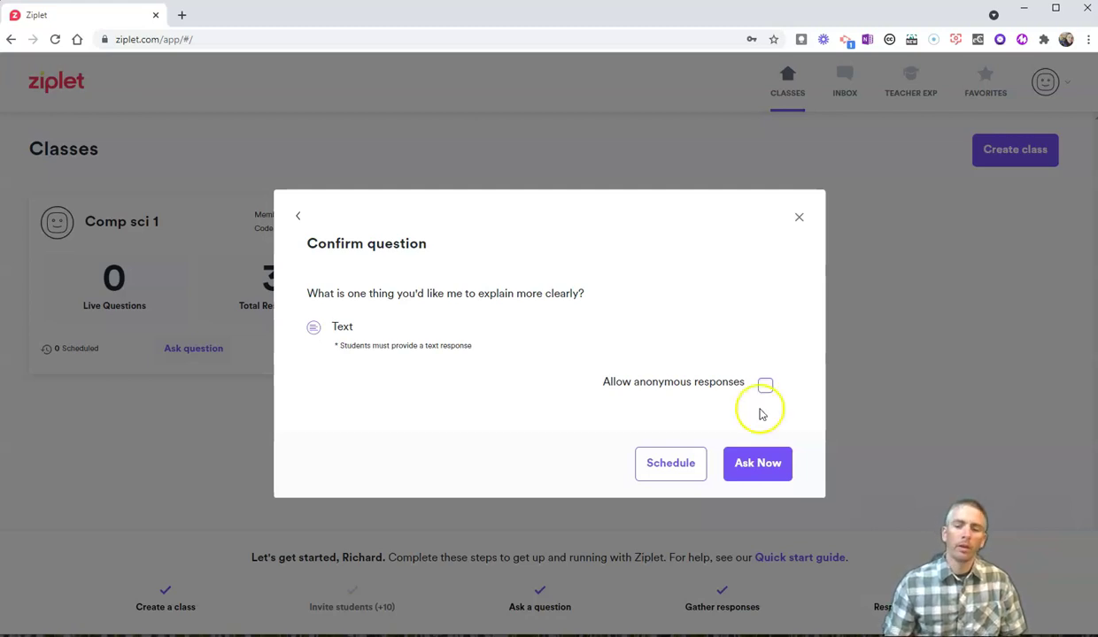
left_click(766, 471)
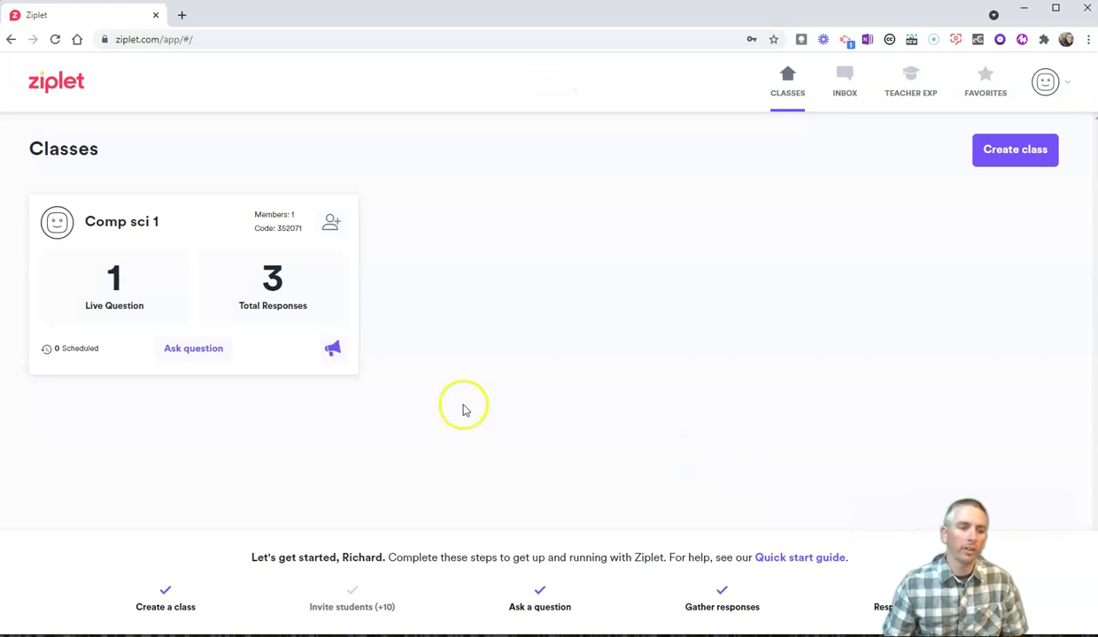
Step: Open the Comp sci 1 class page, then switch to the student's incognito browser window
left_click(116, 292)
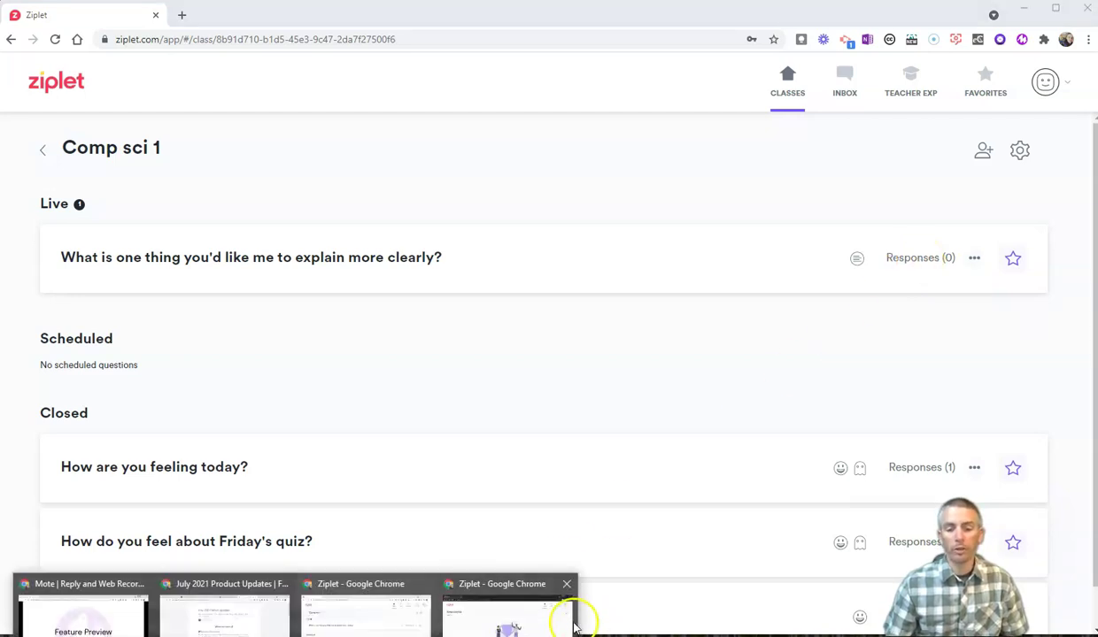
left_click(519, 625)
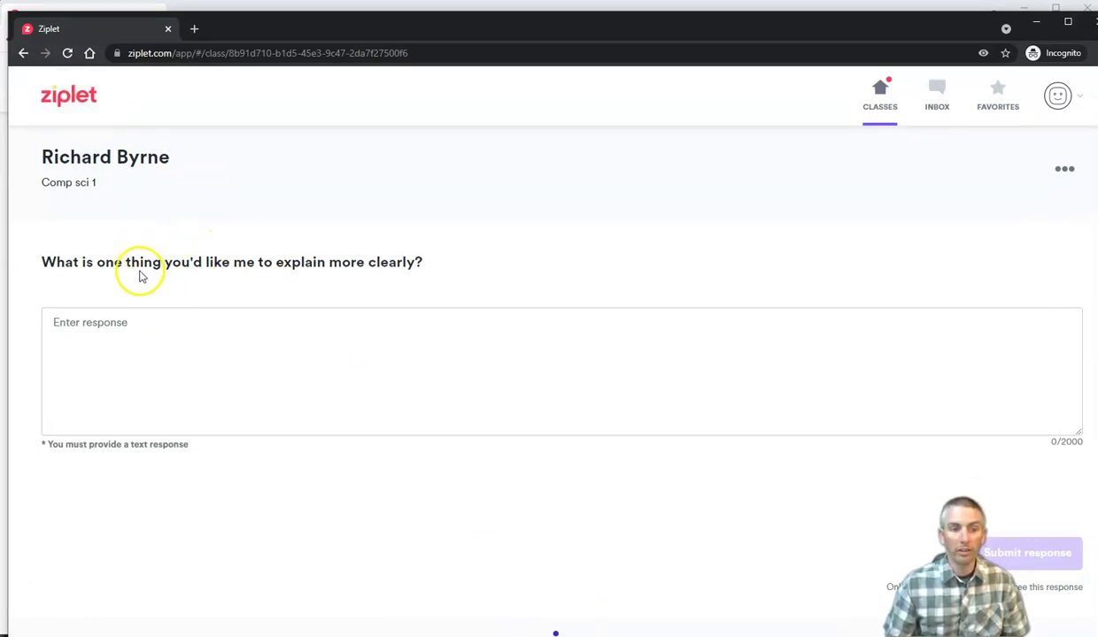
Step: Answer as the student that they want to learn how to bold text using HTML
left_click(128, 320)
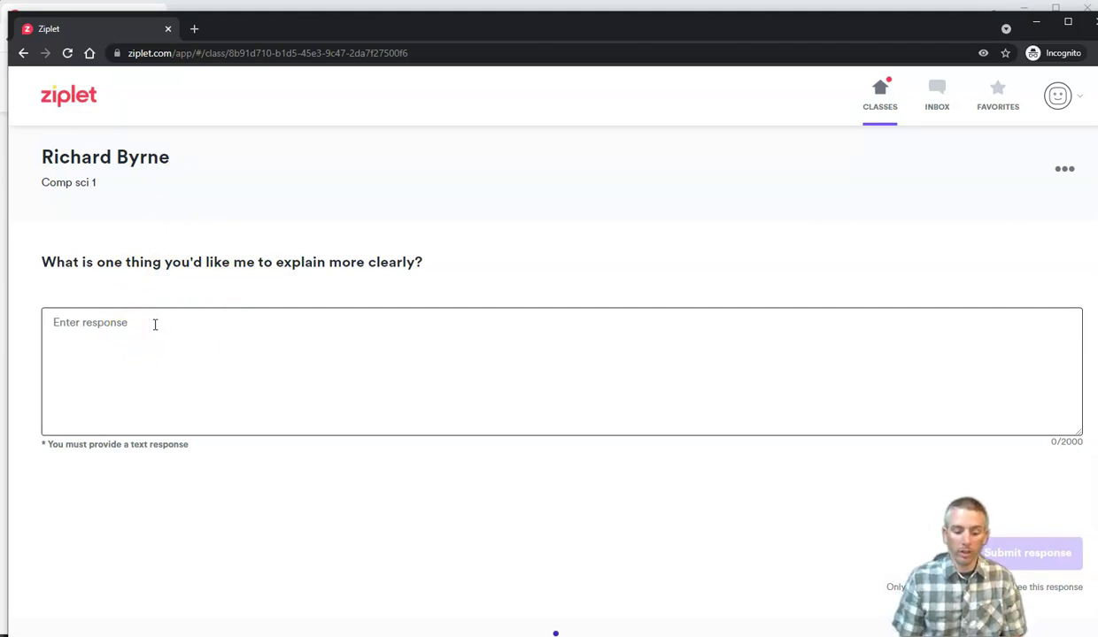
type("I")
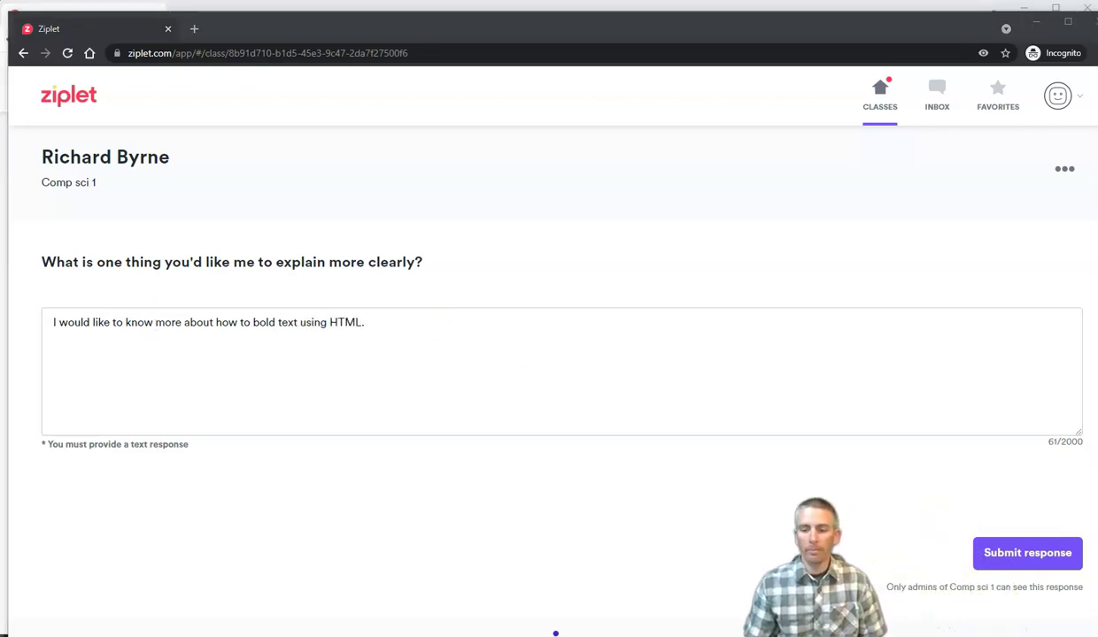
left_click(1047, 556)
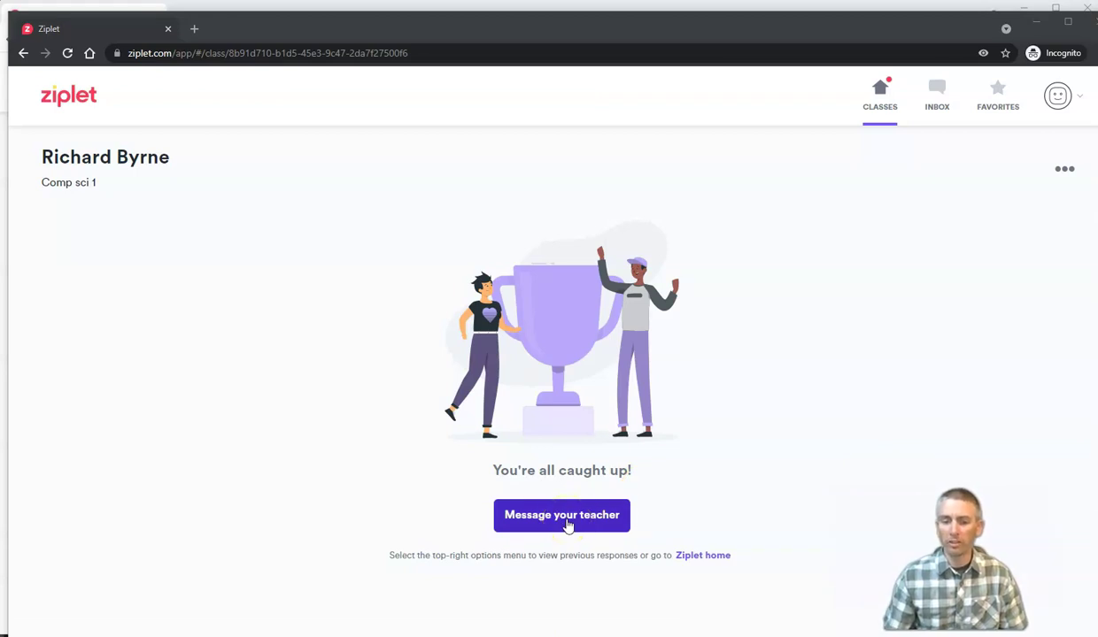
Step: Start a new private message from the student to the teacher
left_click(567, 525)
left_click(385, 238)
left_click(428, 262)
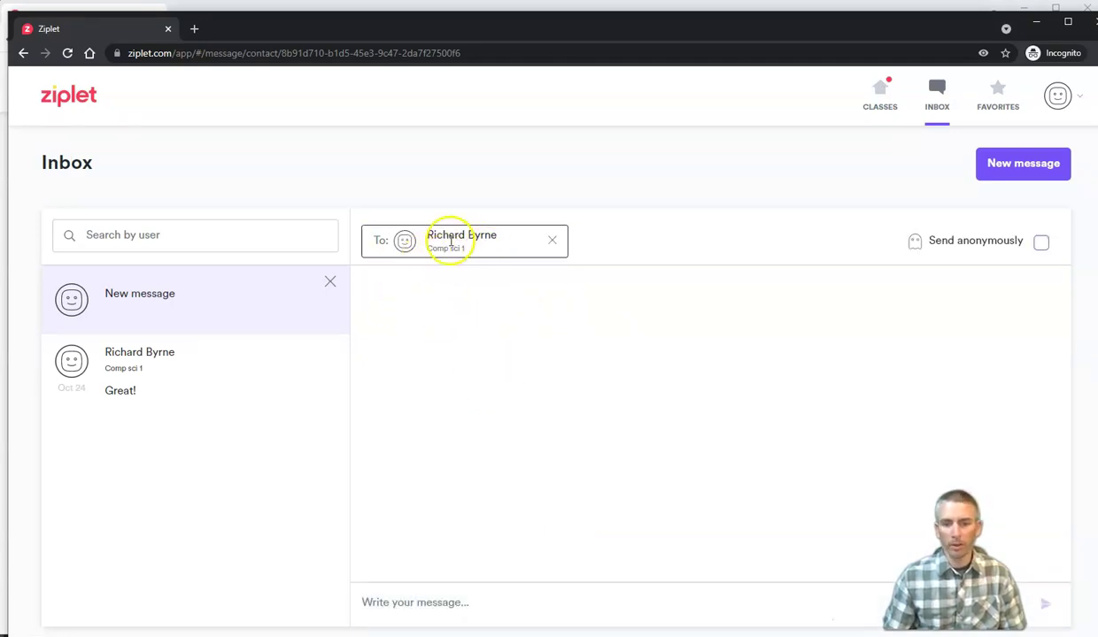
left_click(453, 299)
left_click(497, 604)
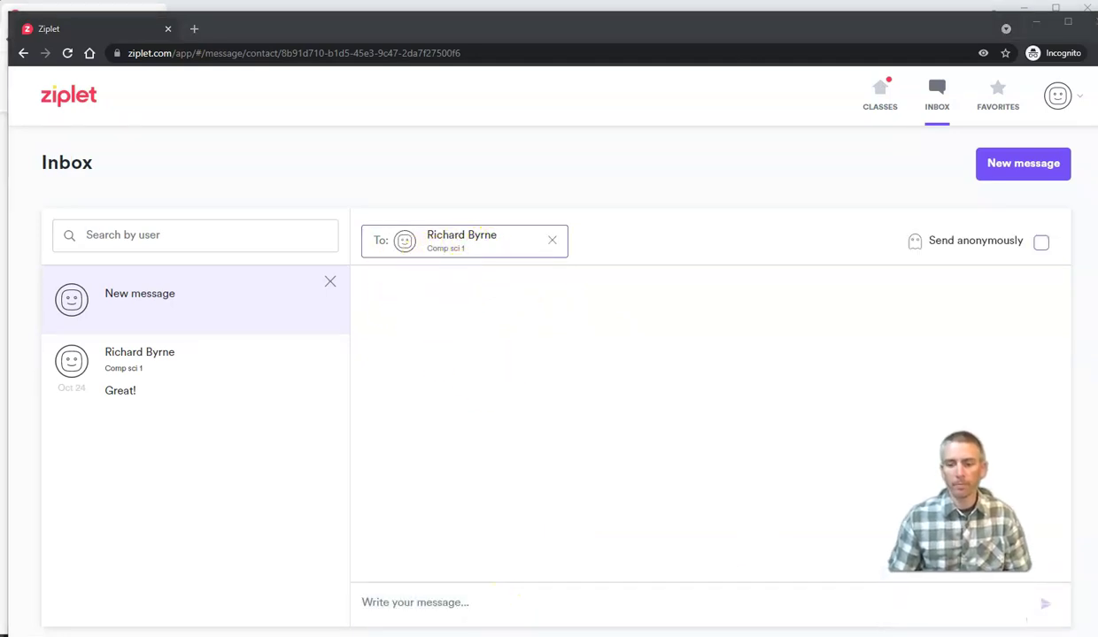
left_click(529, 591)
left_click(500, 606)
Step: Write and send the after-school or video-tutorial formatting help request, correcting 'formating' to 'formatting'
type("Hi Mr. Byrne, I a")
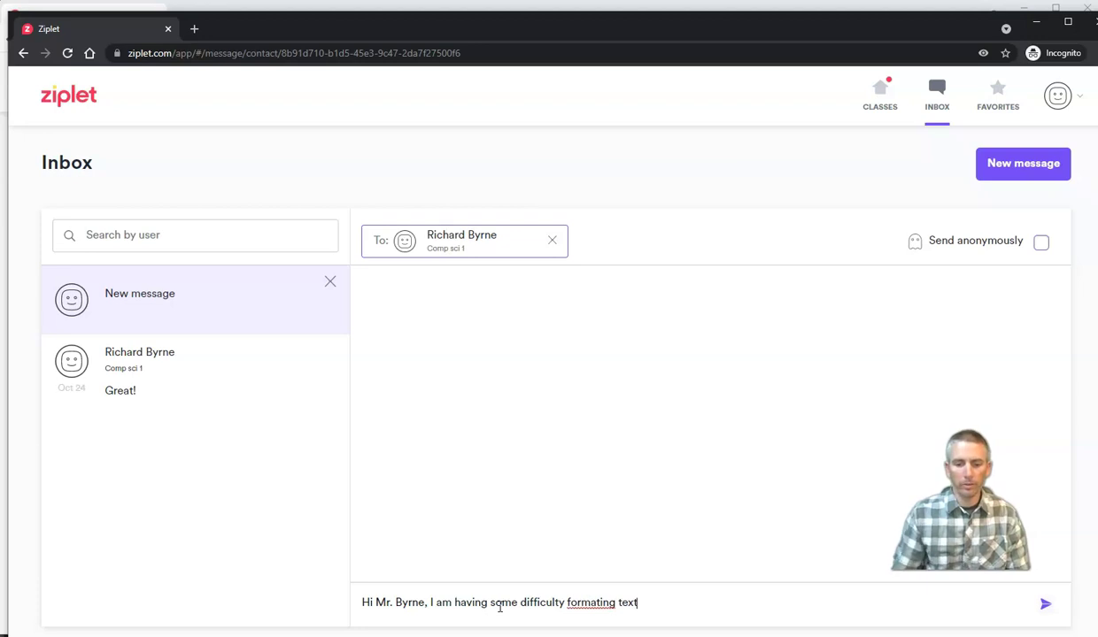
right_click(588, 603)
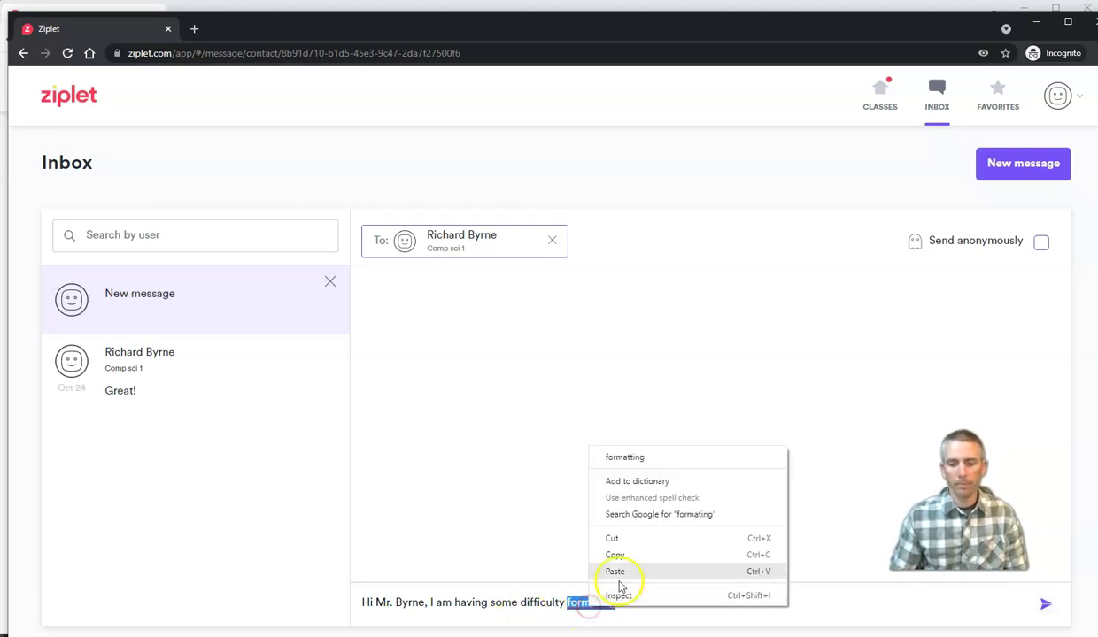
left_click(633, 459)
left_click(660, 602)
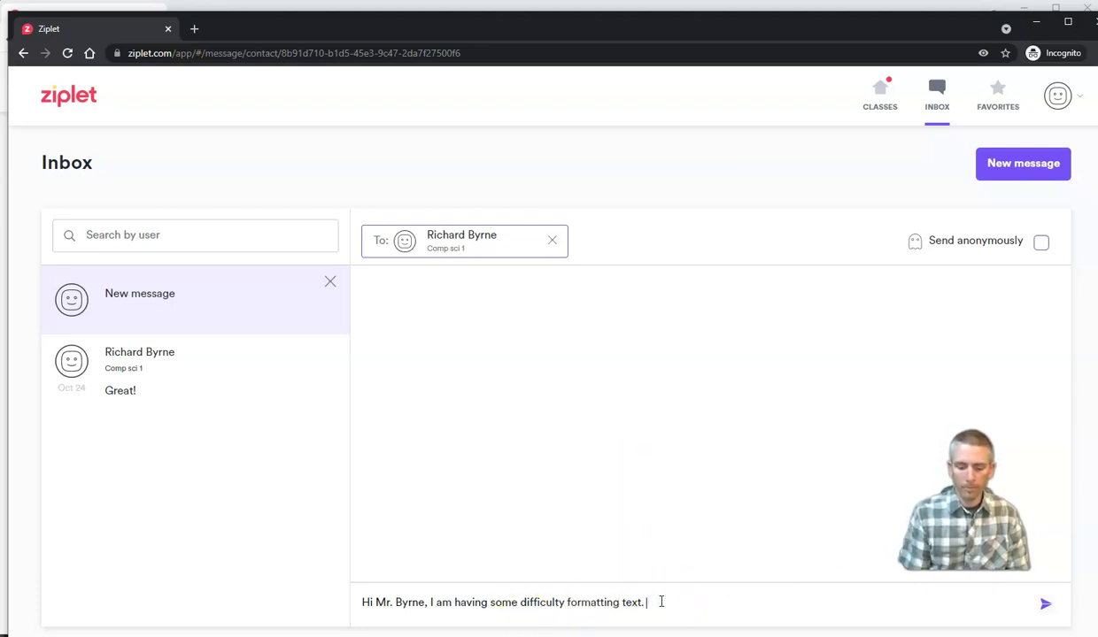
type("Can")
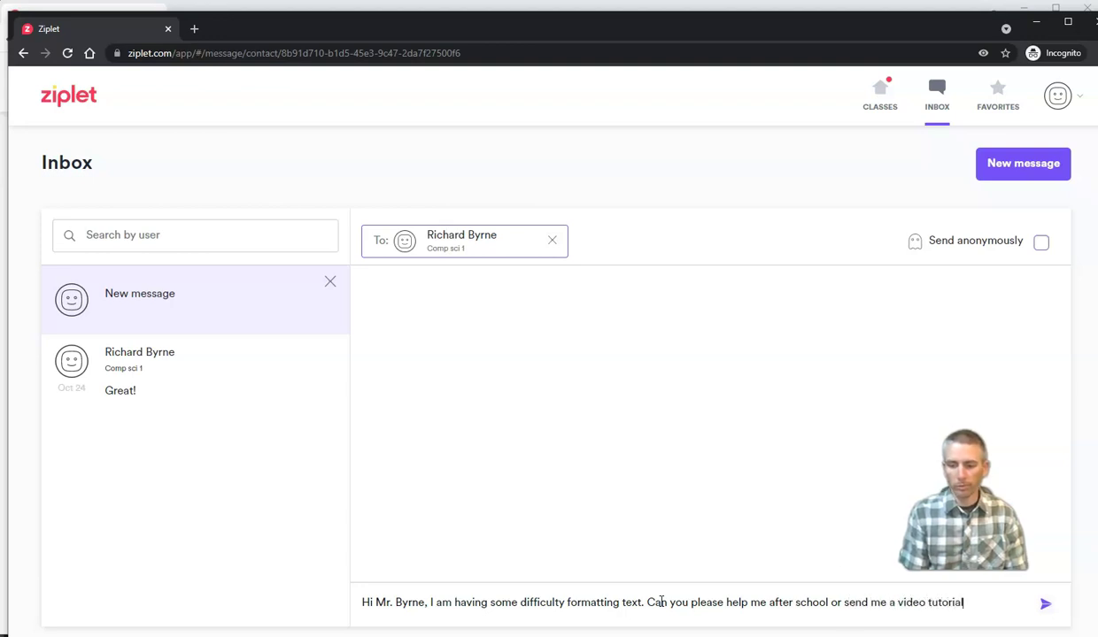
left_click(1045, 604)
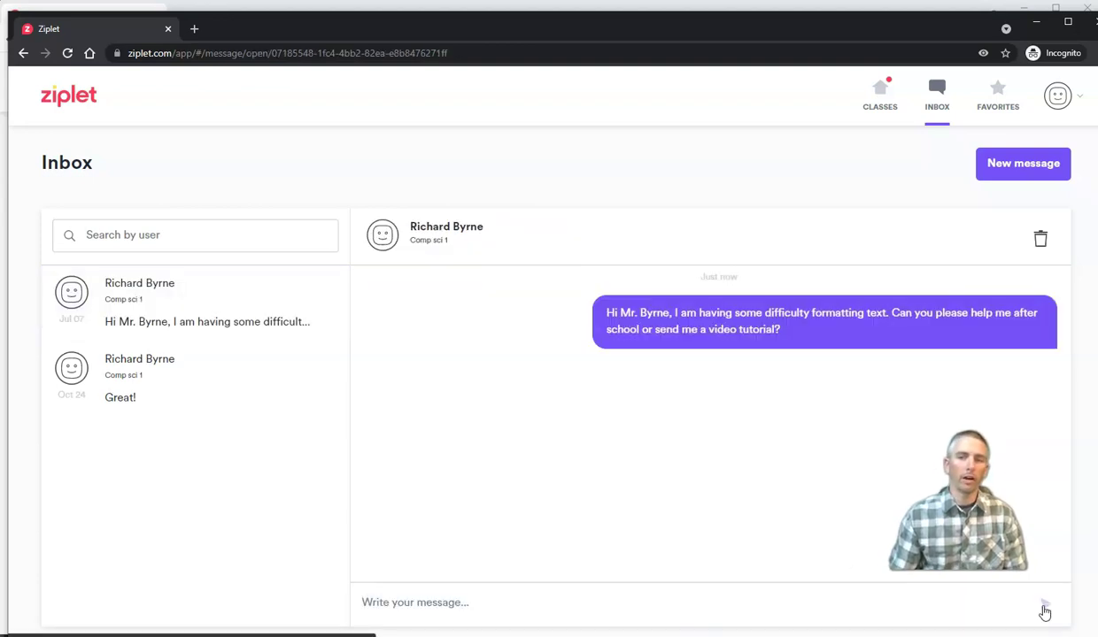
Step: Back on the teacher's side, show the live question's most-used response words (bold, html, know, text) as a bar list
left_click(1037, 23)
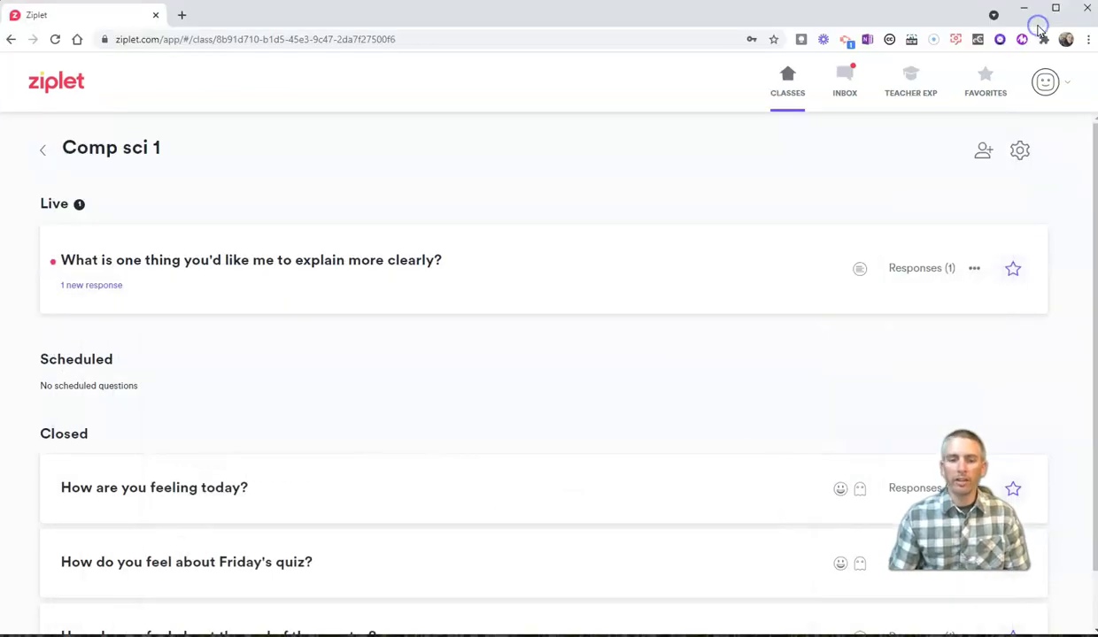
left_click(910, 277)
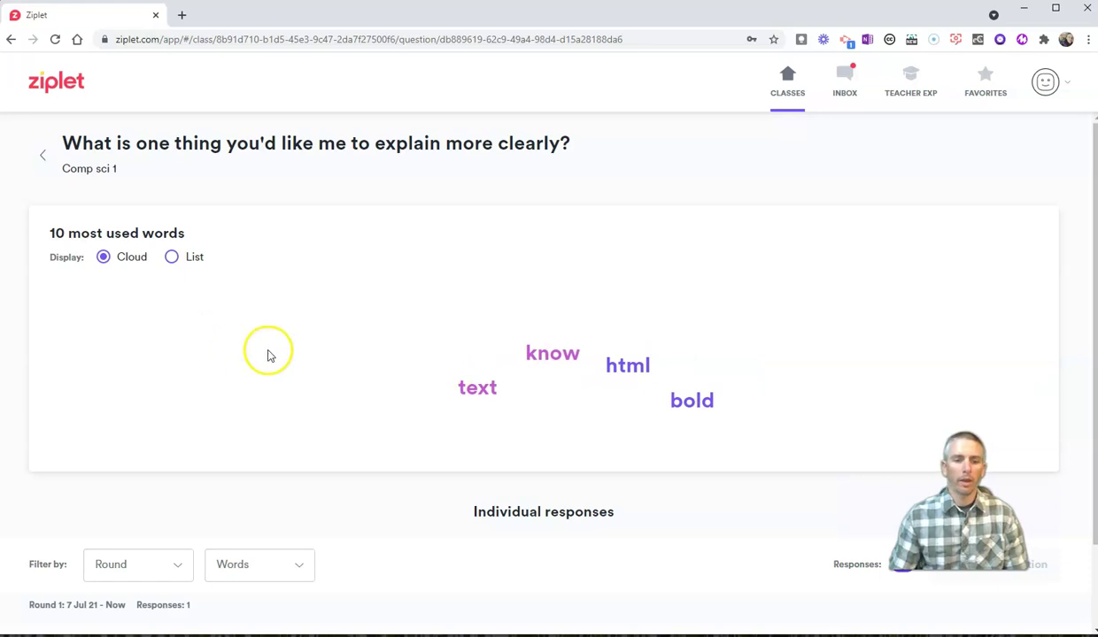
left_click(172, 260)
left_click(173, 259)
mouse_move(532, 345)
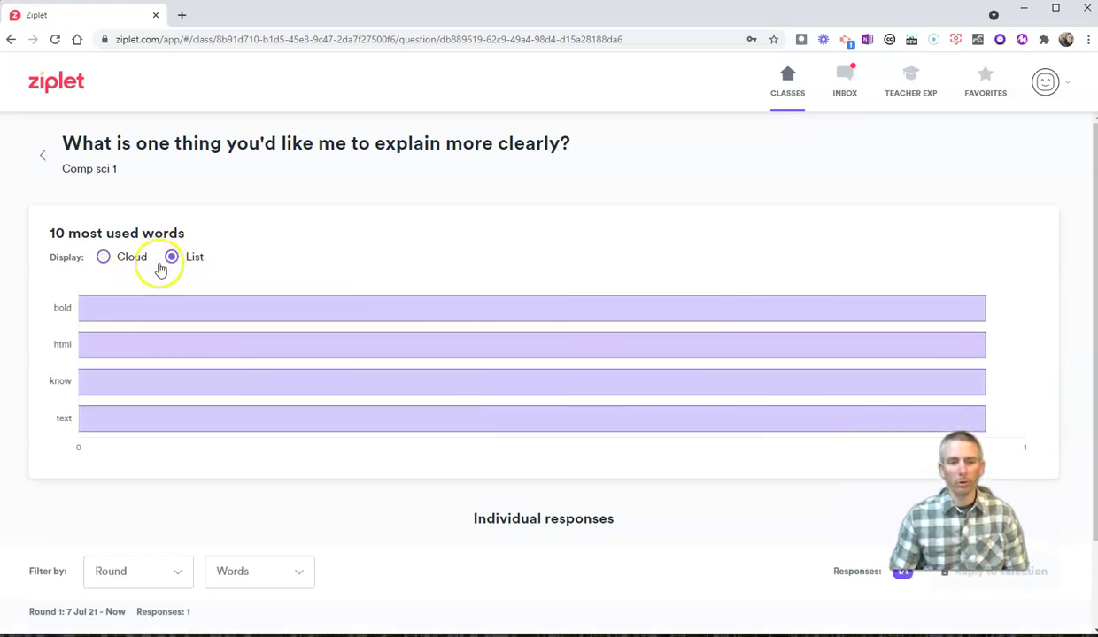
scroll(253, 366, "down", 1)
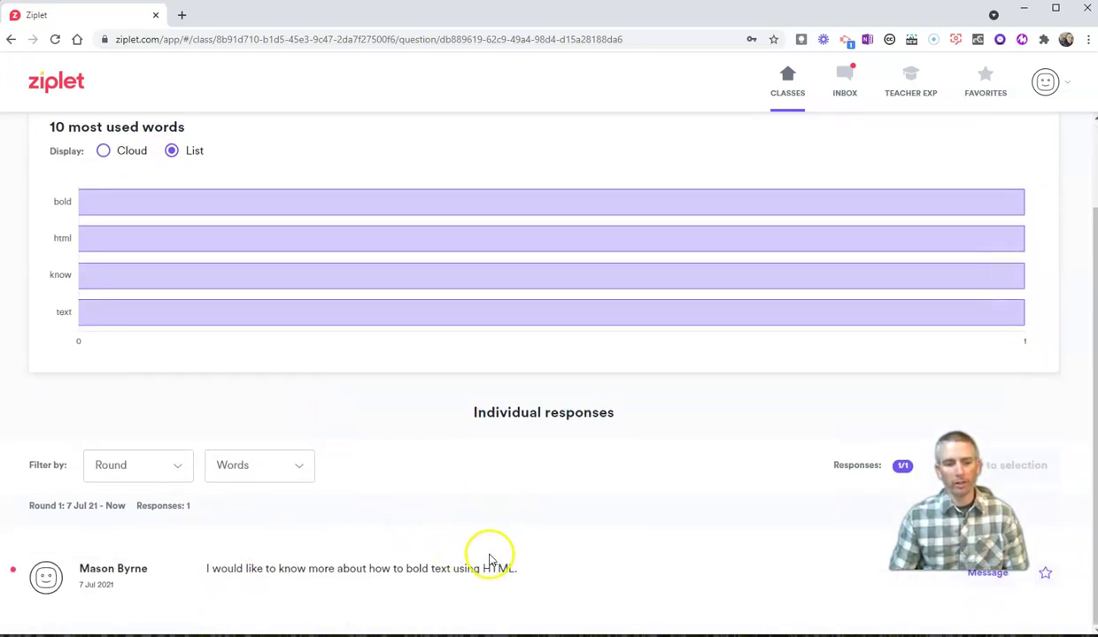
scroll(489, 562, "up", 3)
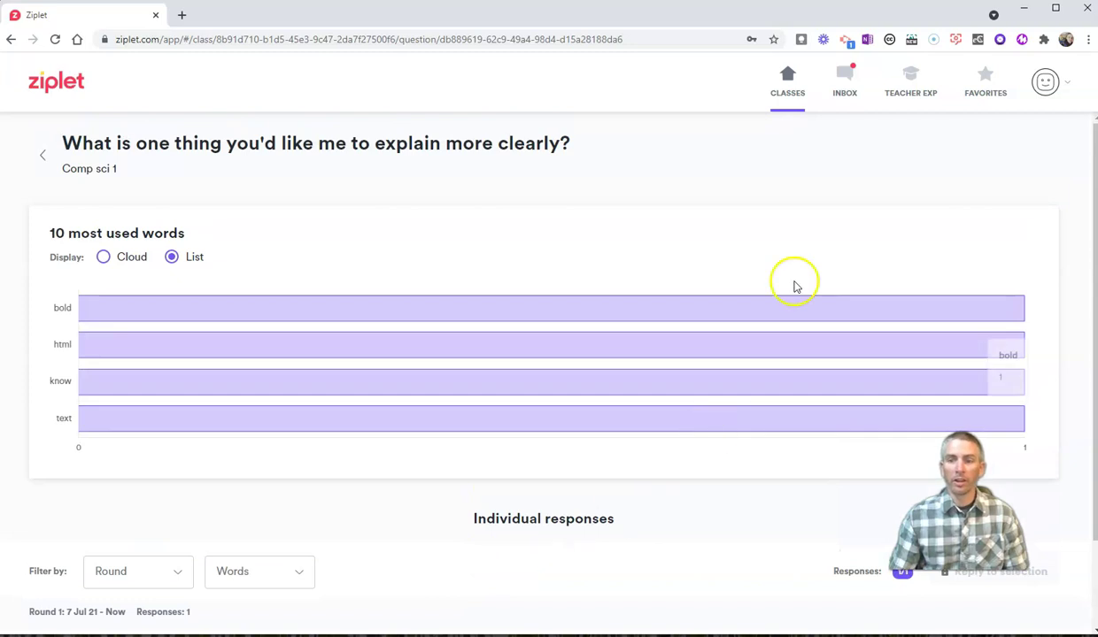
Step: Reply to the student's inbox message offering office hours 2pm to 3pm all week, then return to Classes
left_click(845, 96)
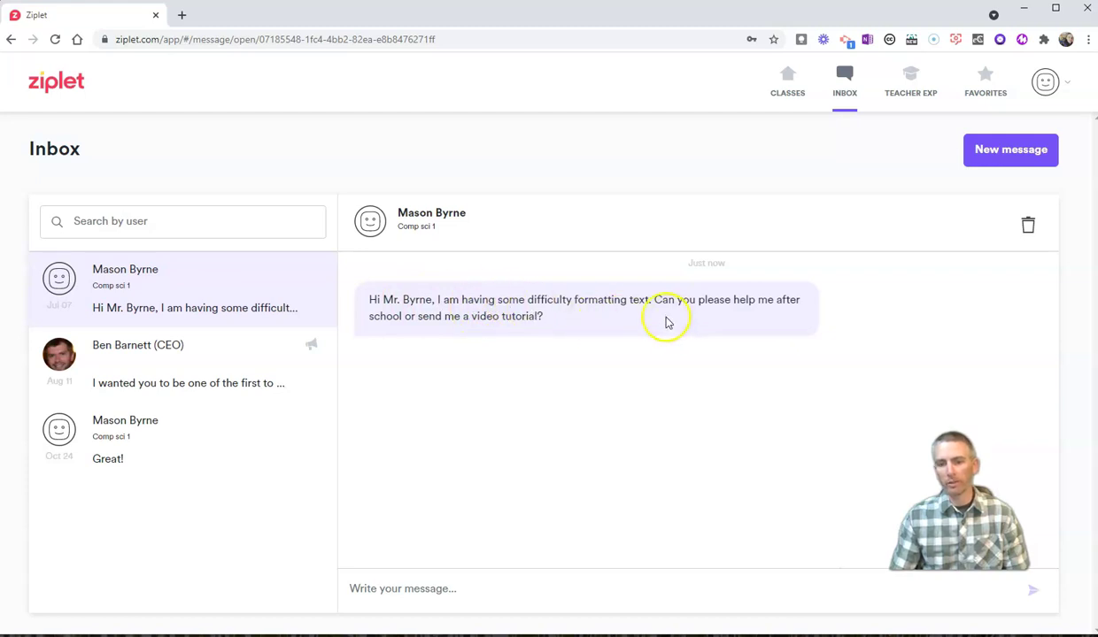
left_click(419, 589)
type("S")
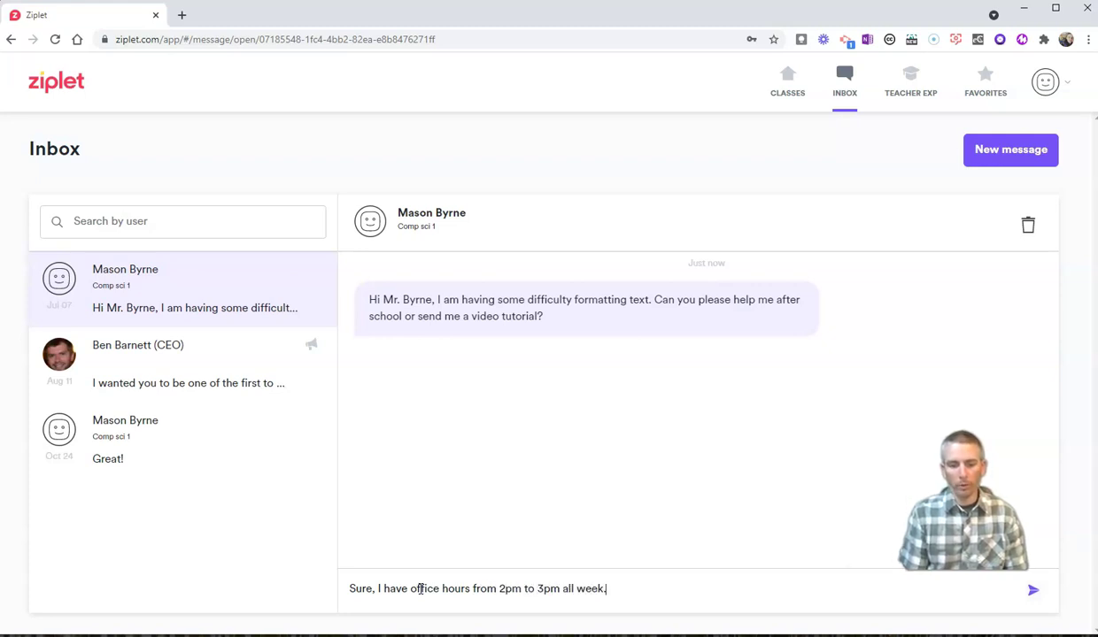
left_click(1033, 590)
left_click(64, 94)
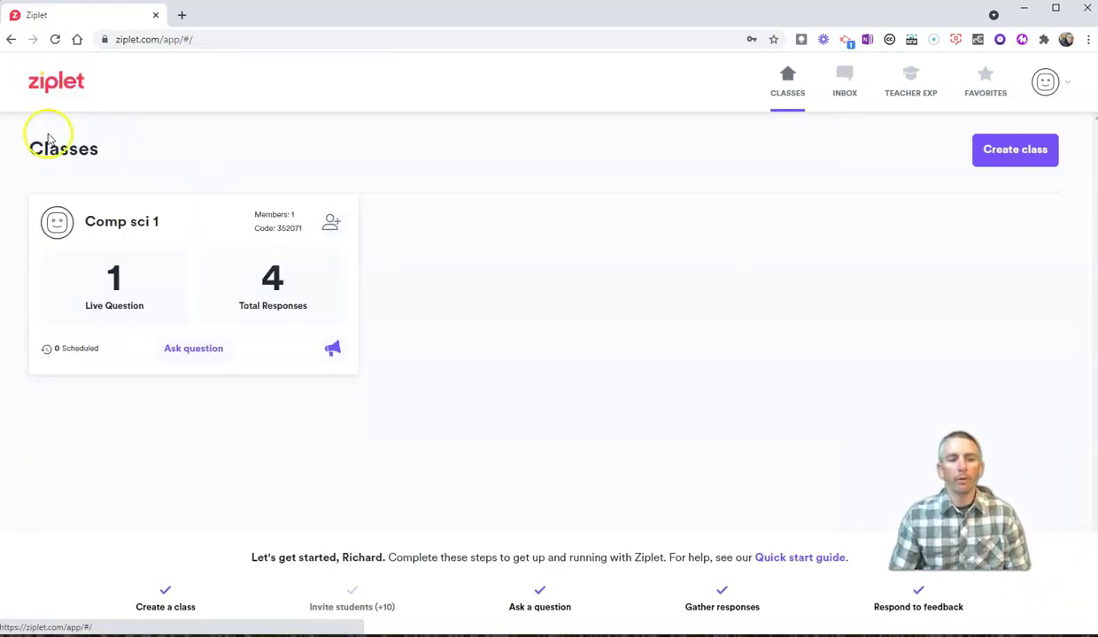
Step: Set up a Comp sci 1 question from the Exit Tickets real-world knowledge template with Text responses
left_click(187, 351)
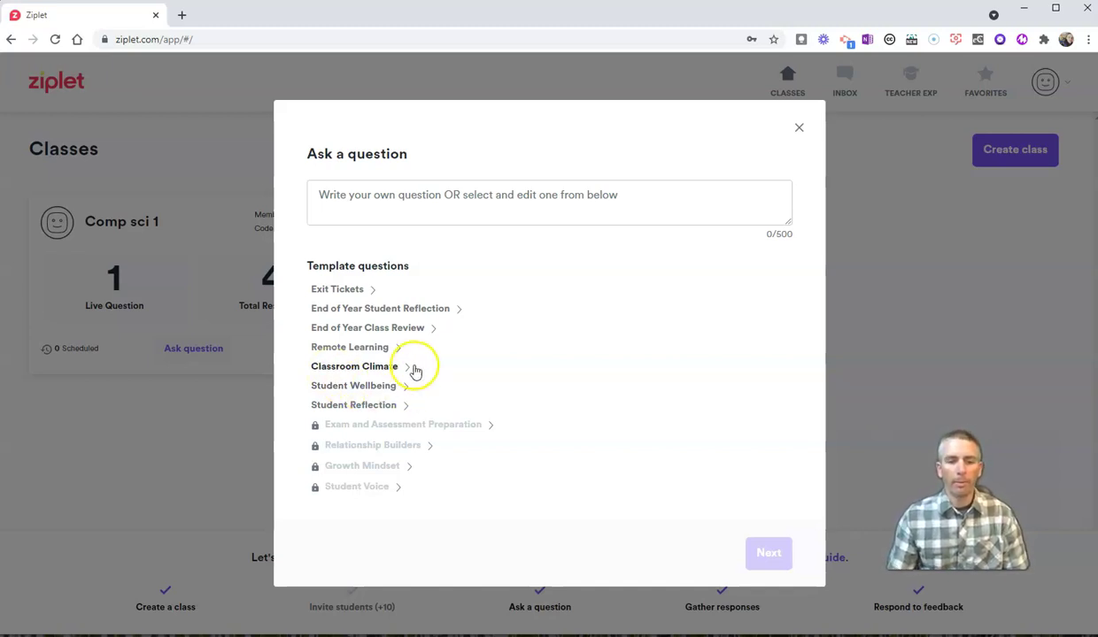
left_click(352, 292)
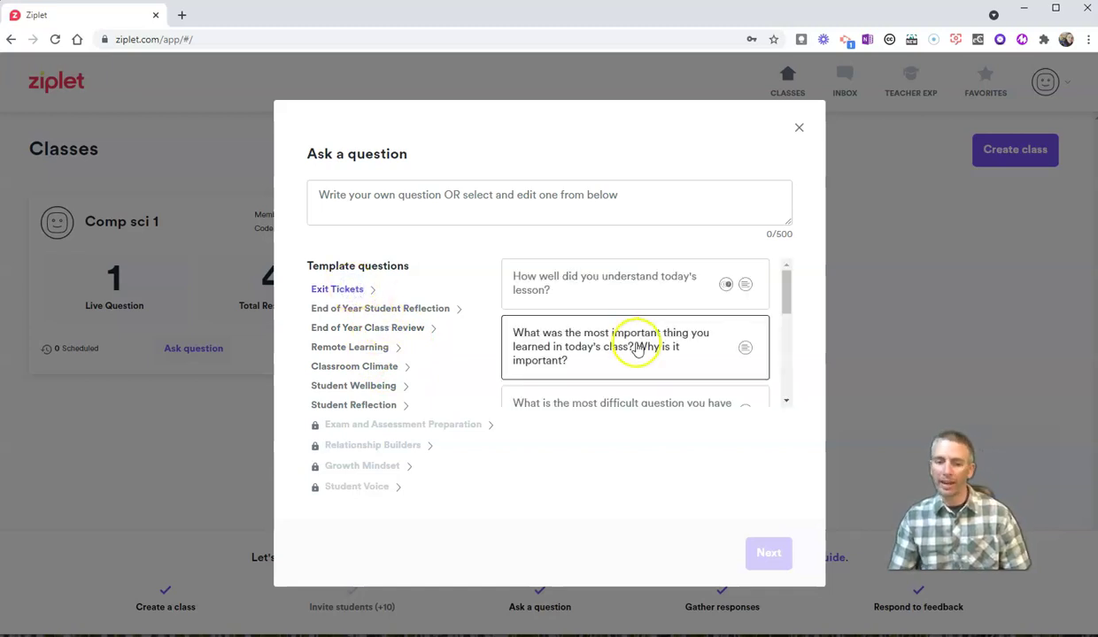
scroll(642, 399, "down", 3)
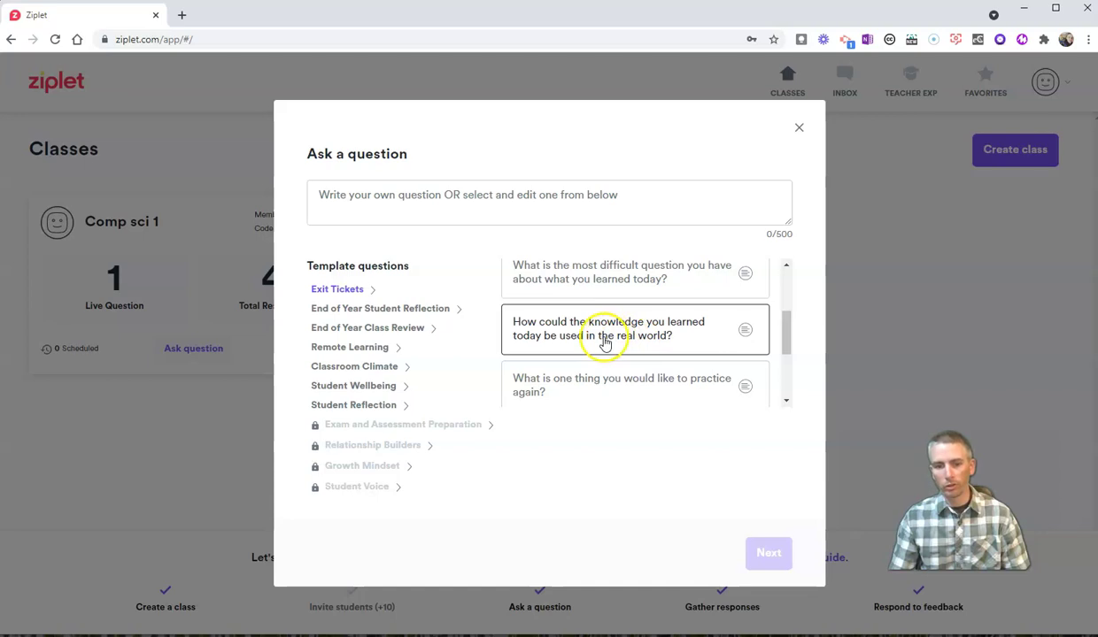
left_click(651, 345)
left_click(769, 552)
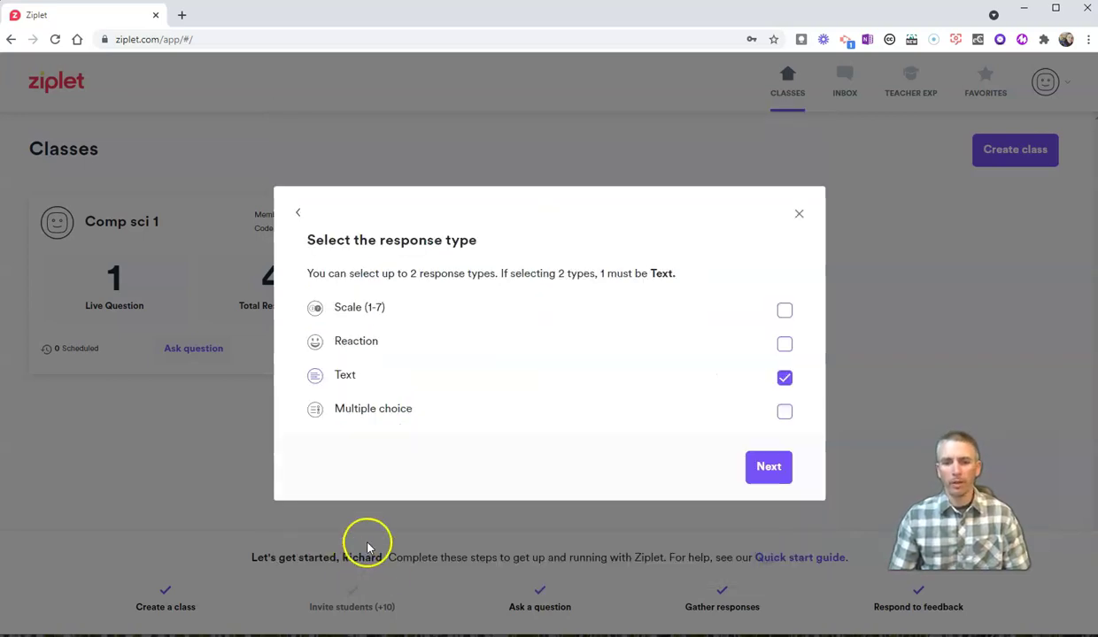
left_click(767, 470)
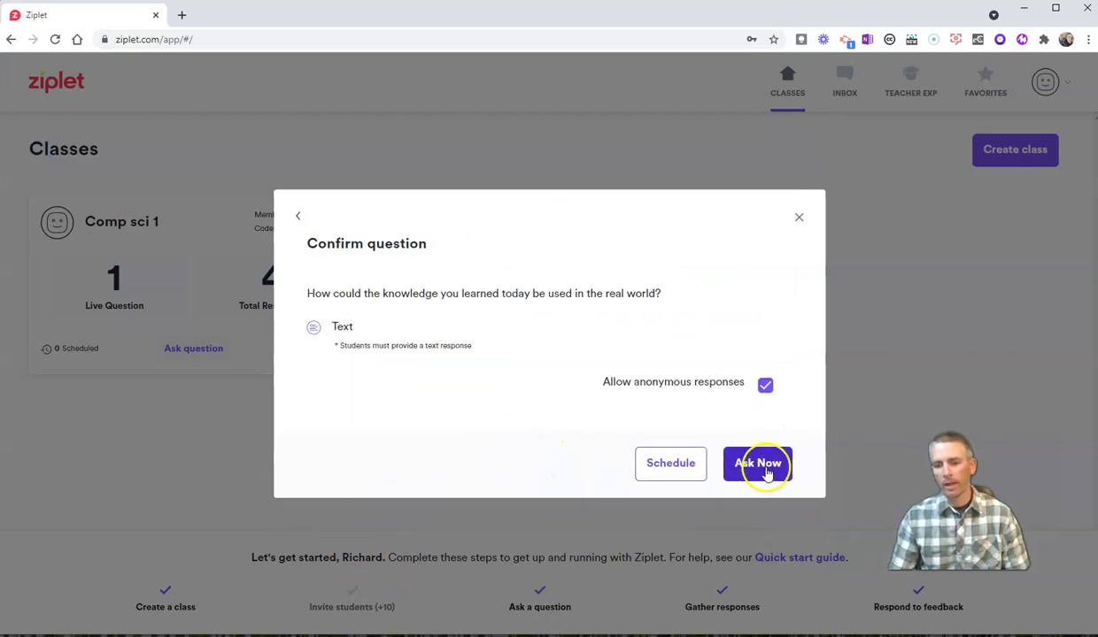
Step: Schedule the real-world knowledge question to open on 08 Jul 2021 at 02:00 PM
left_click(687, 466)
left_click(502, 462)
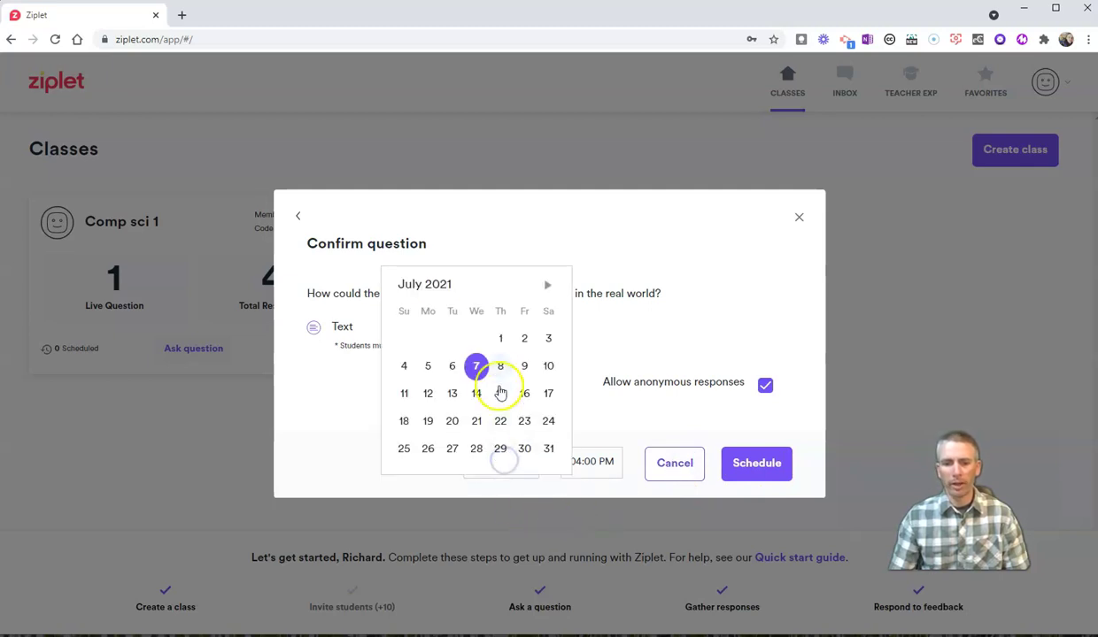
left_click(500, 366)
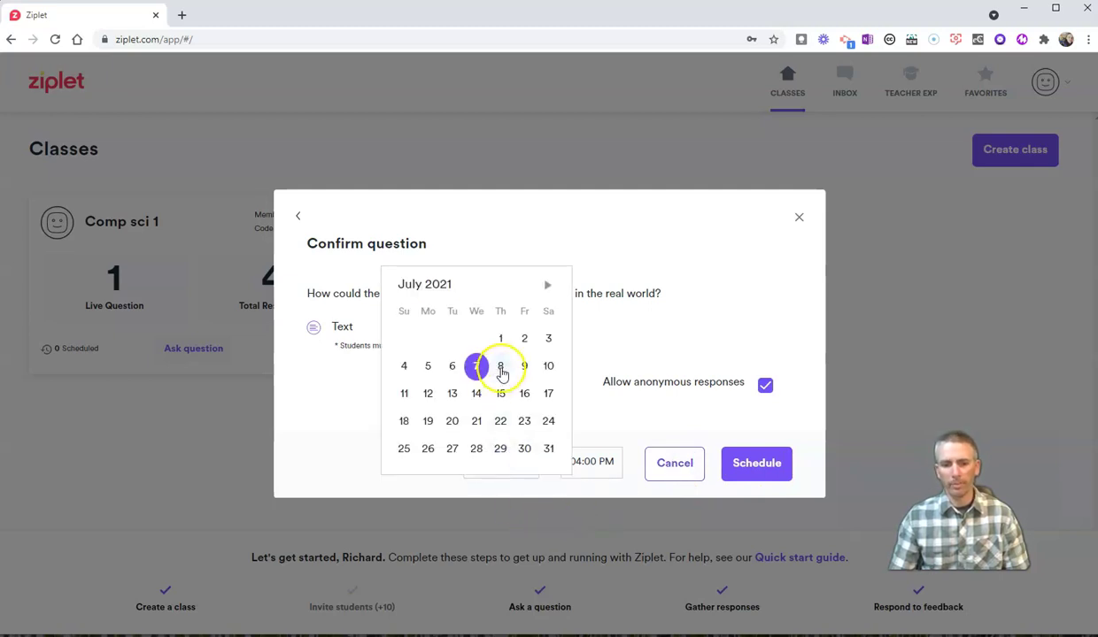
left_click(599, 461)
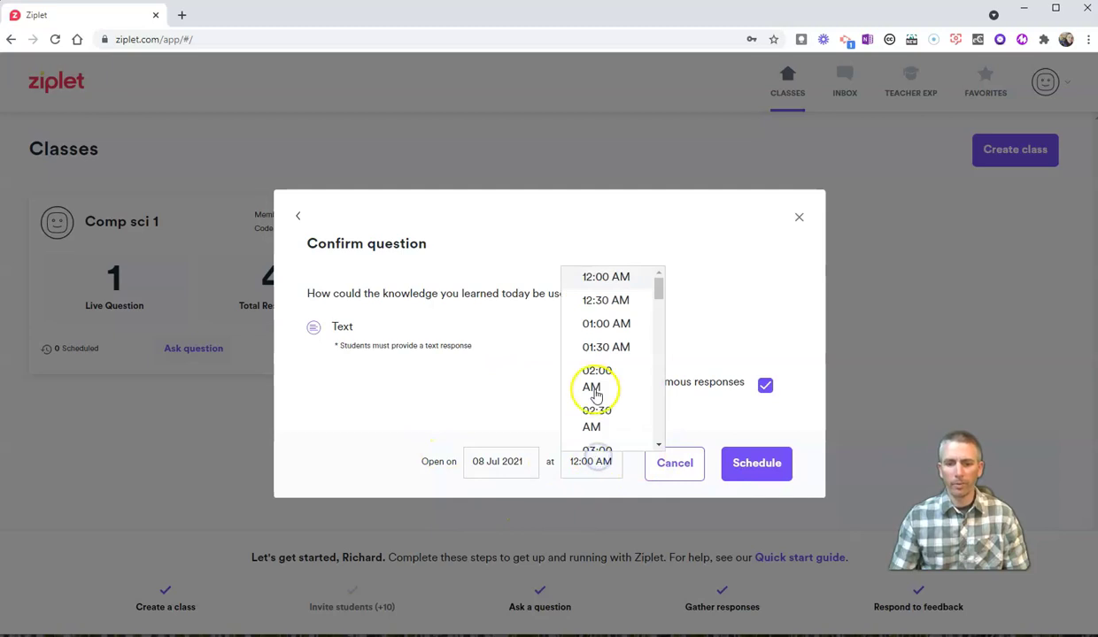
scroll(606, 399, "down", 2)
scroll(600, 404, "down", 3)
scroll(599, 410, "down", 4)
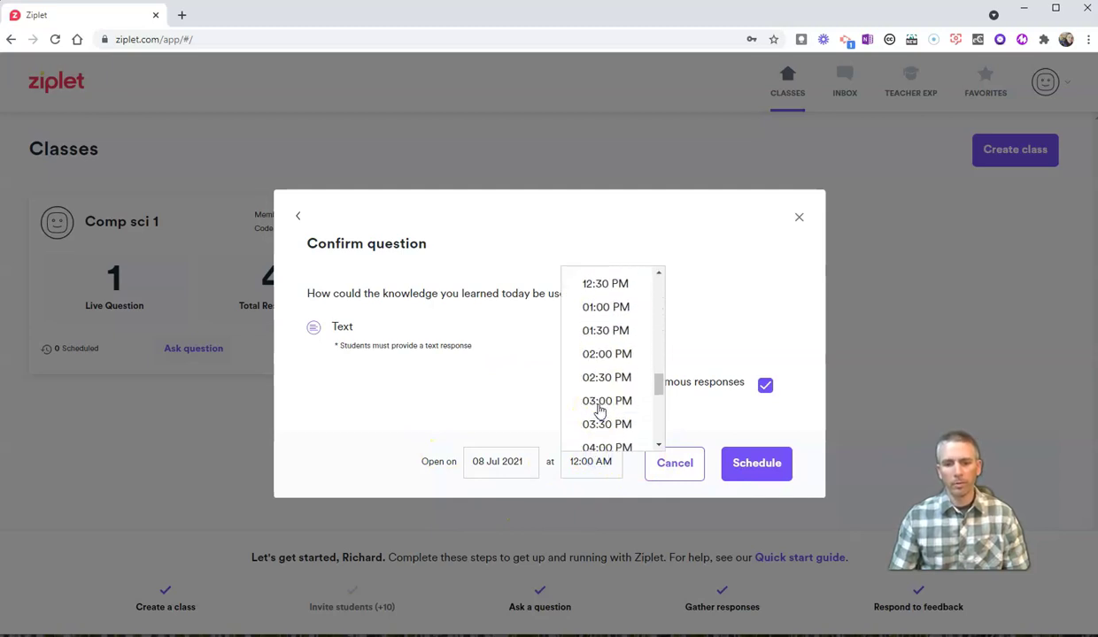
left_click(600, 355)
left_click(742, 469)
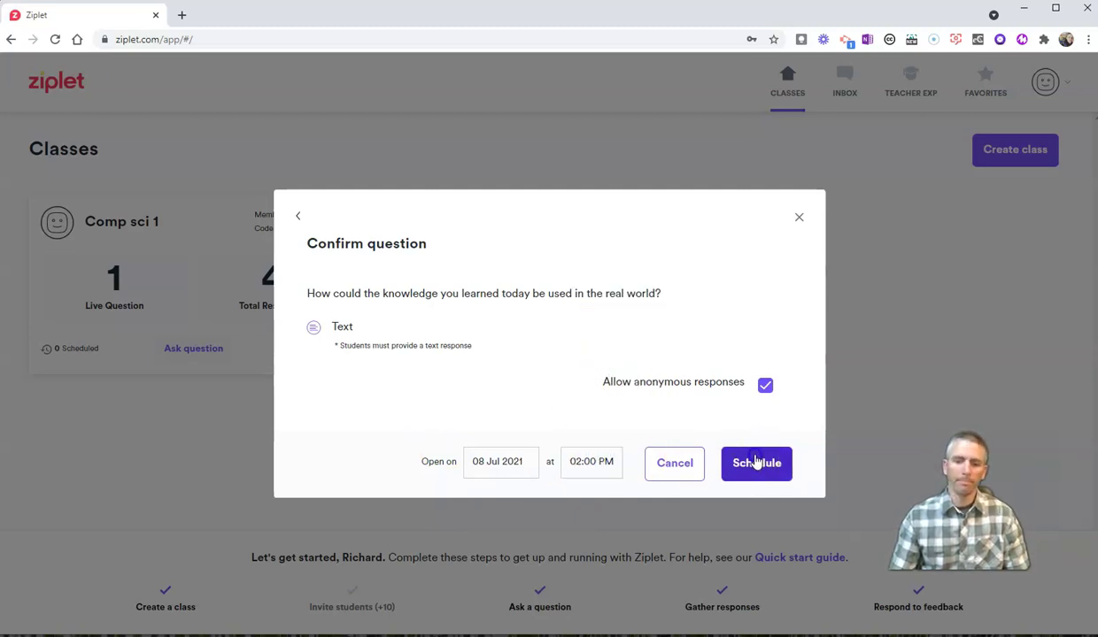